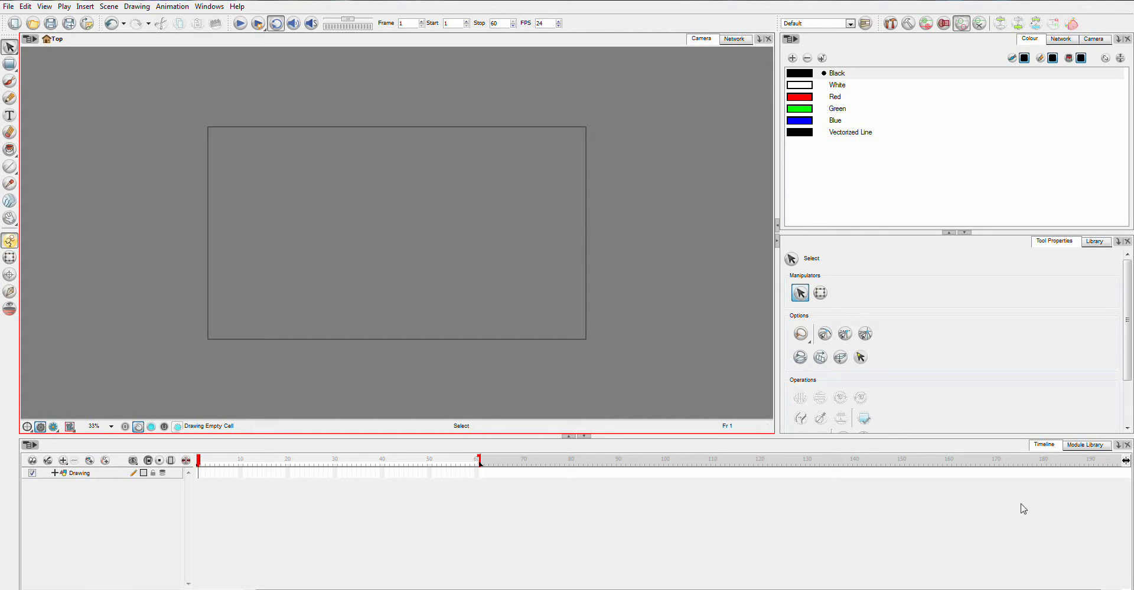
Show the Module Library's Particle modules in the bottom panel after glancing at Particle-Examples
left_click(1085, 447)
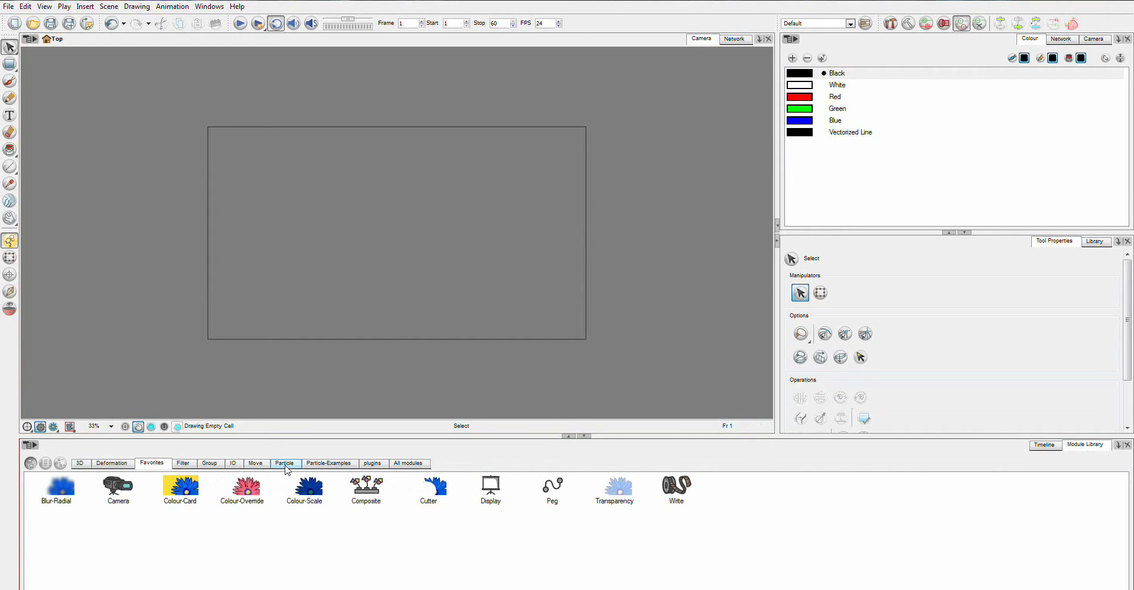
left_click(286, 465)
left_click(340, 464)
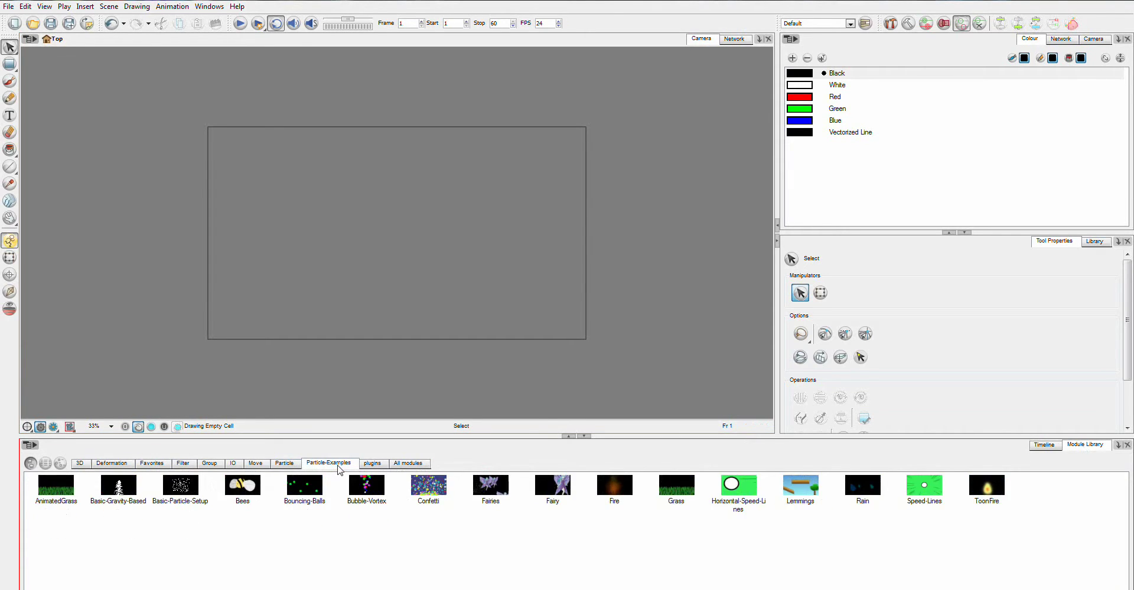
left_click(284, 465)
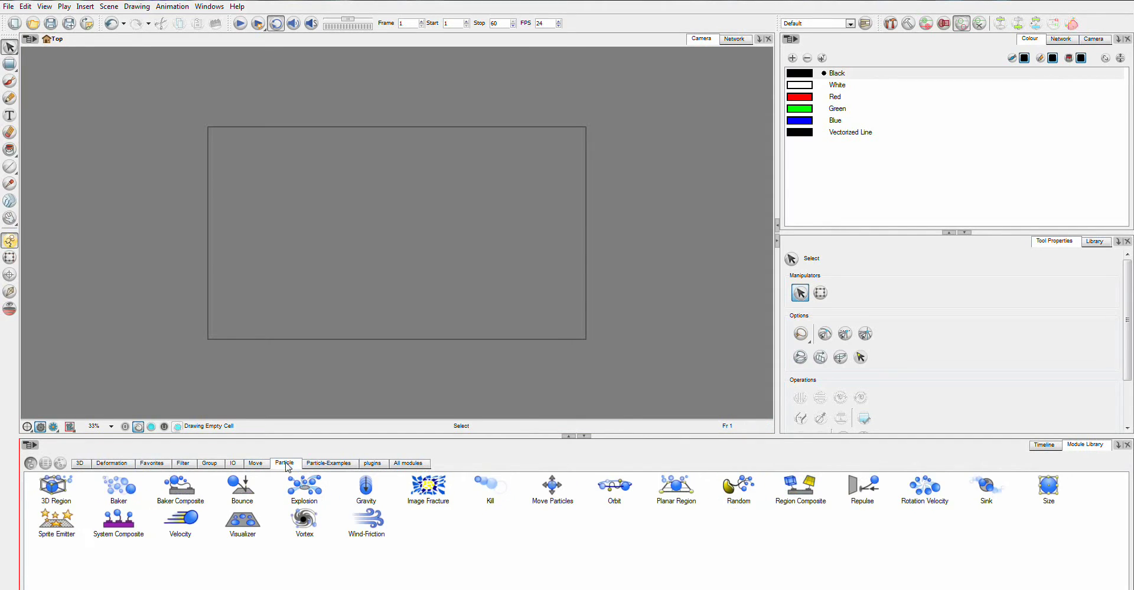
left_click(137, 6)
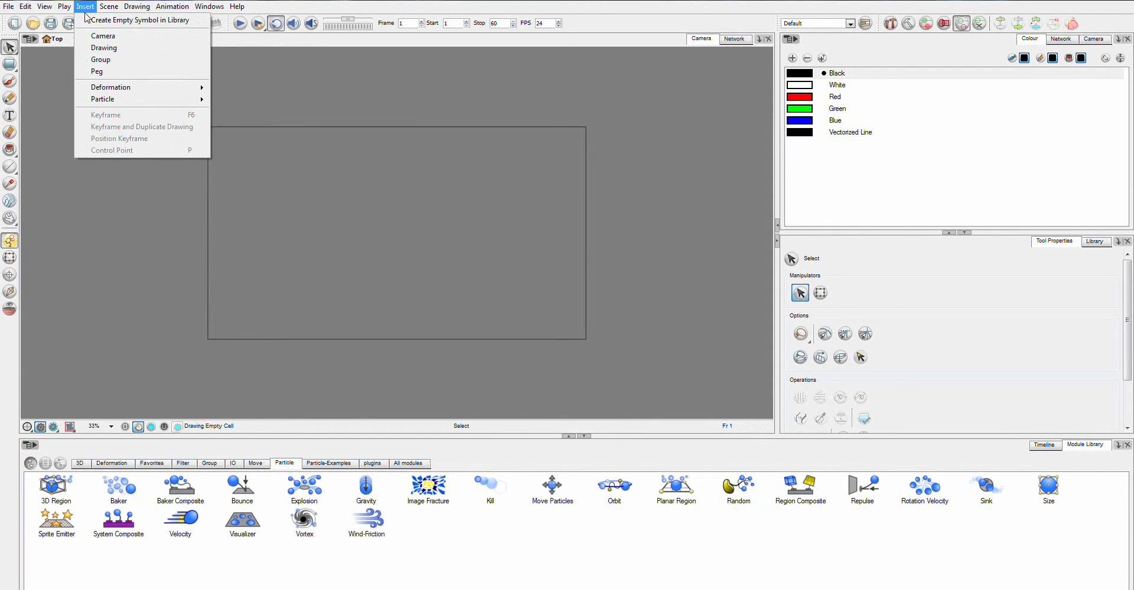
Insert the Rain particle example from Insert > Particle > Weather
mouse_move(95, 101)
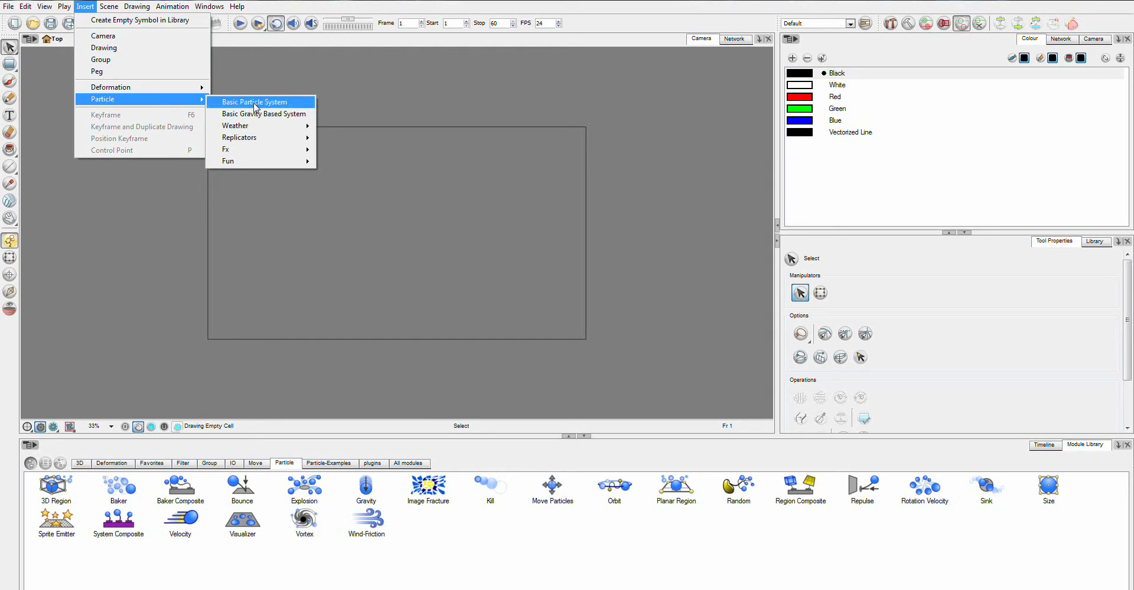
mouse_move(255, 130)
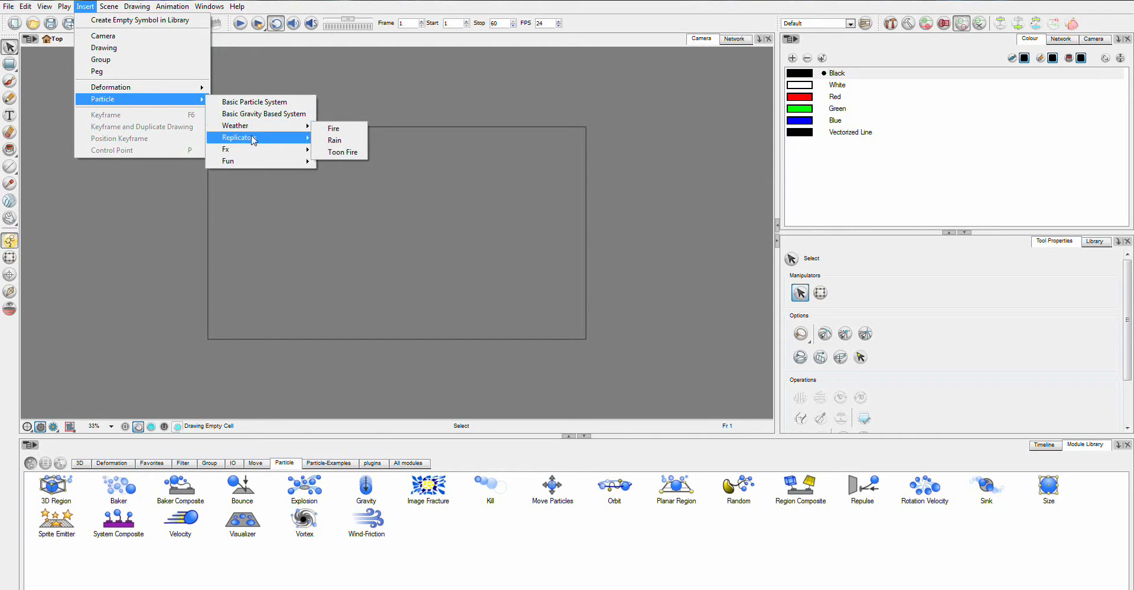
mouse_move(251, 161)
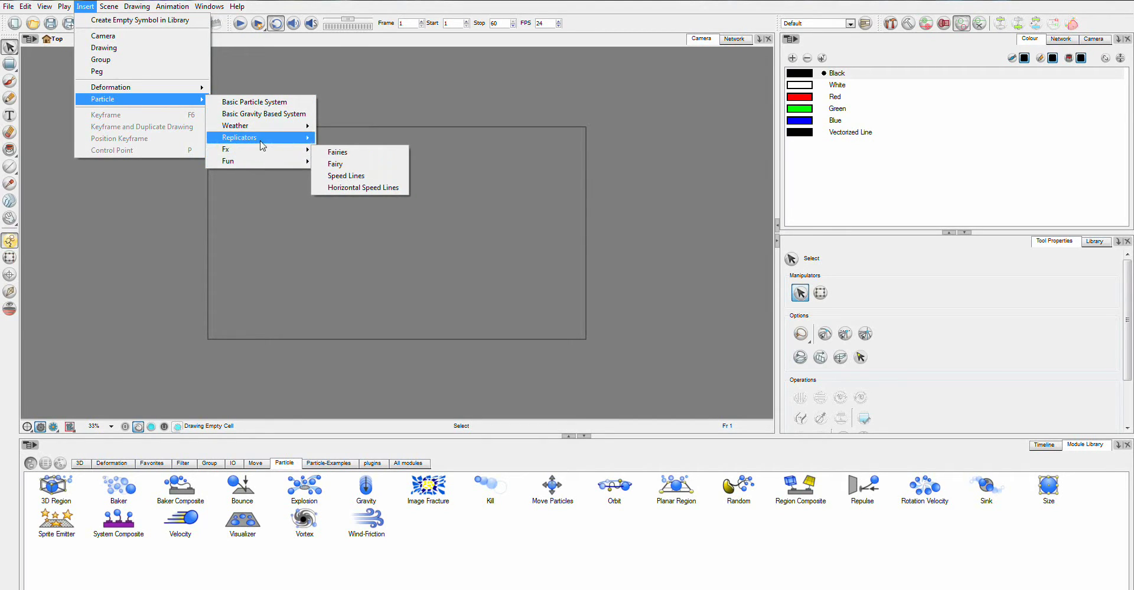
left_click(335, 142)
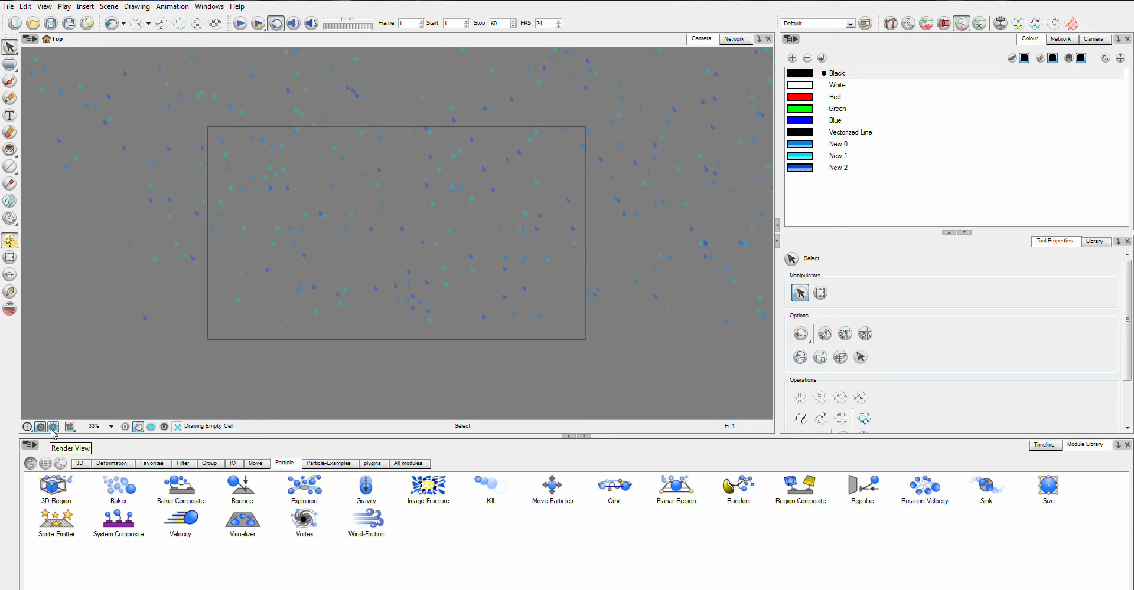
Play the rain animation in the Timeline, stop at frame 21, then delete the rain layers
left_click(1044, 446)
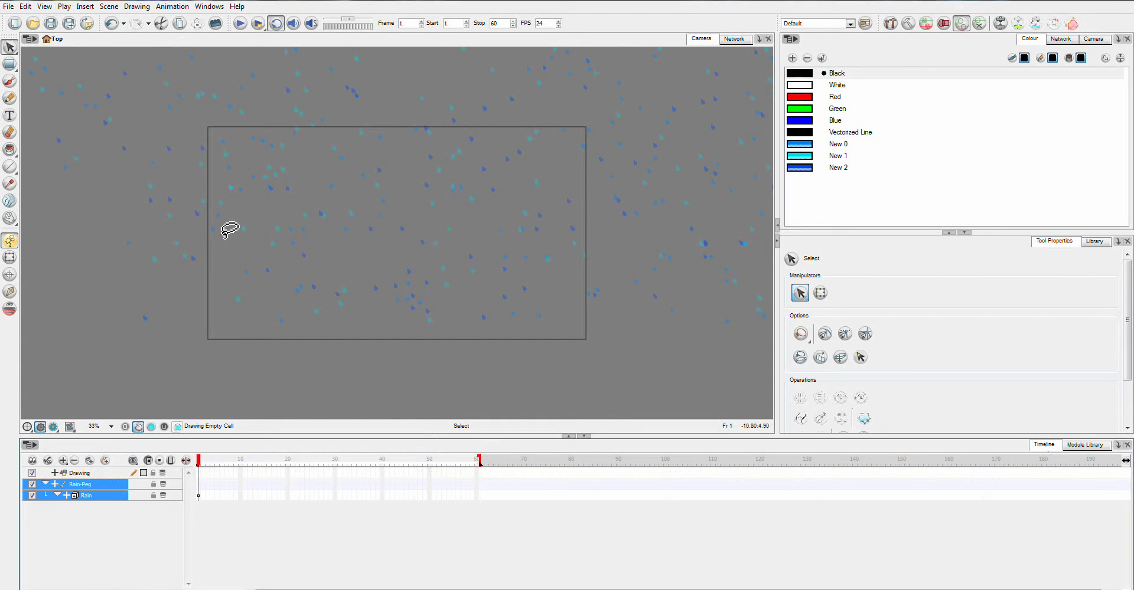
left_click(242, 24)
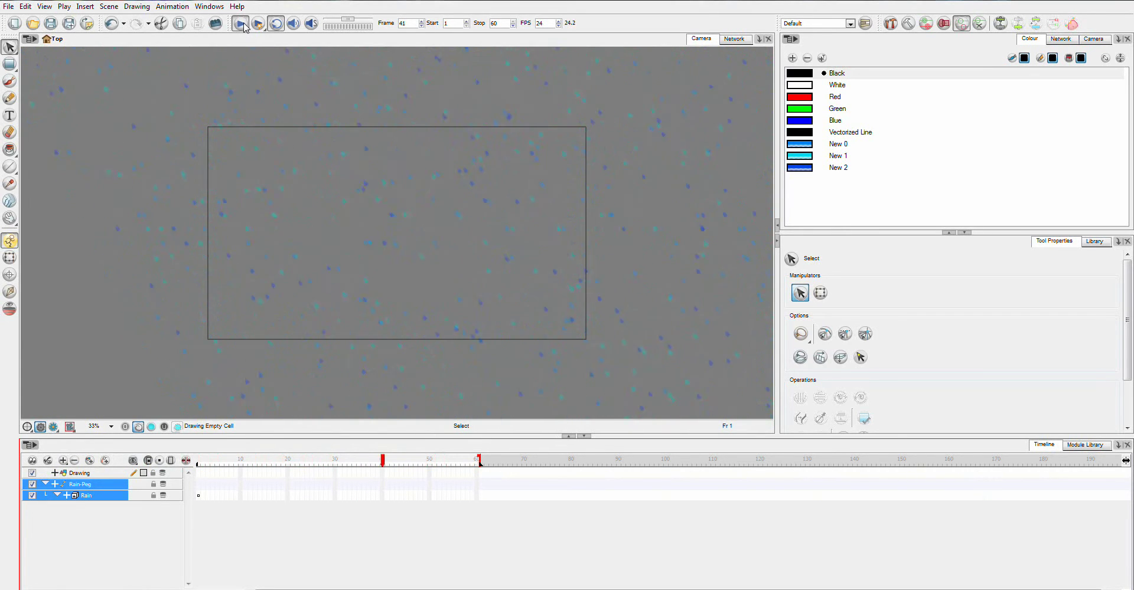
left_click(243, 24)
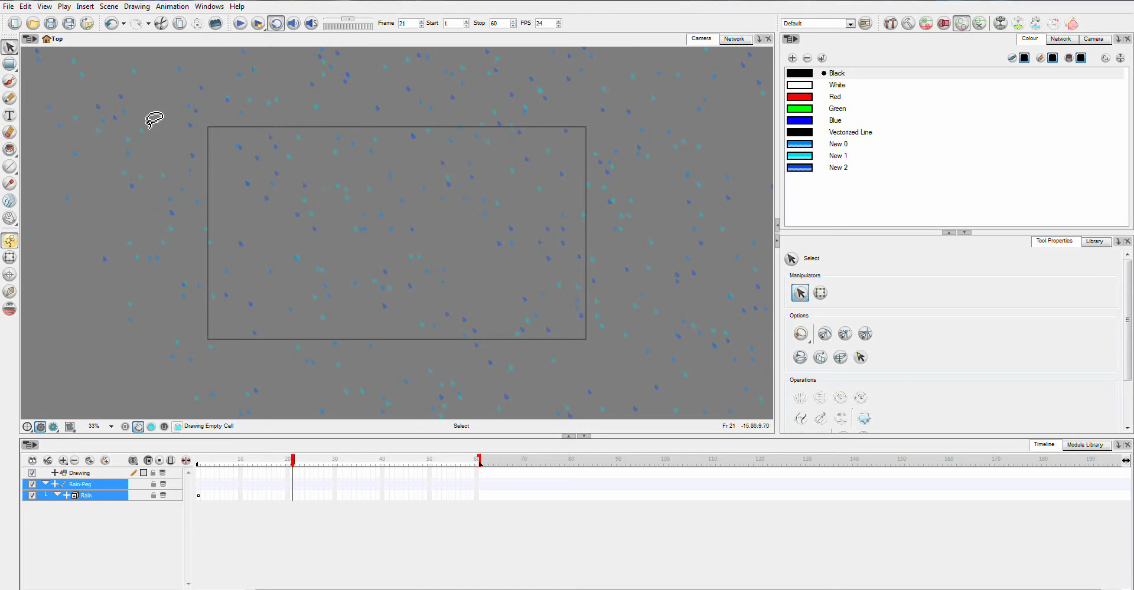
key("Delete")
Undo the rain and insert the Confetti example from Insert > Particle > Replicators
left_click(105, 8)
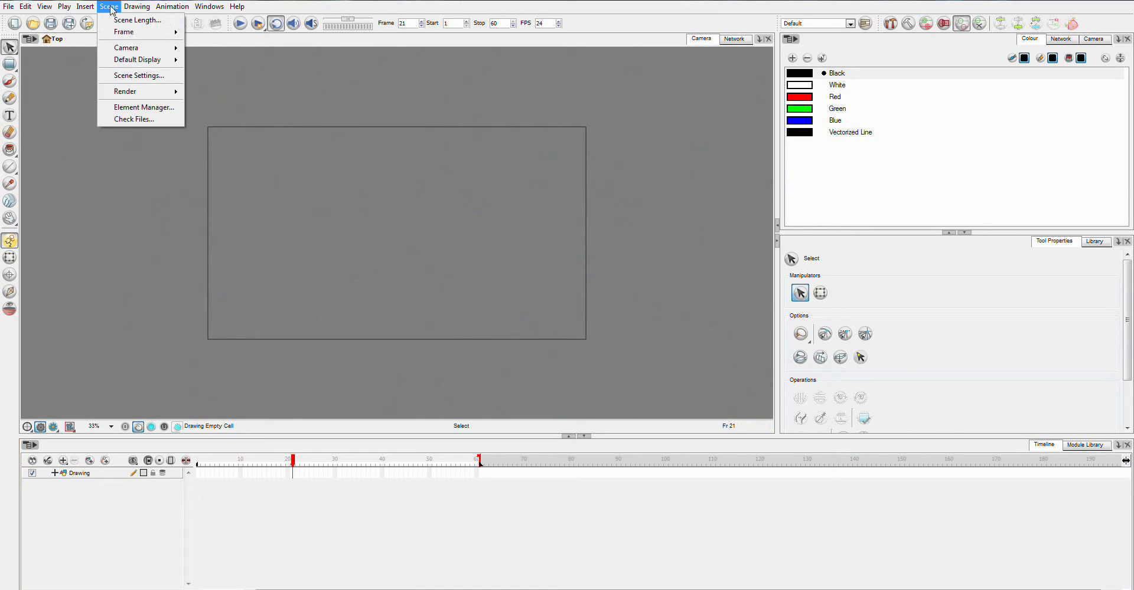
mouse_move(85, 7)
mouse_move(122, 103)
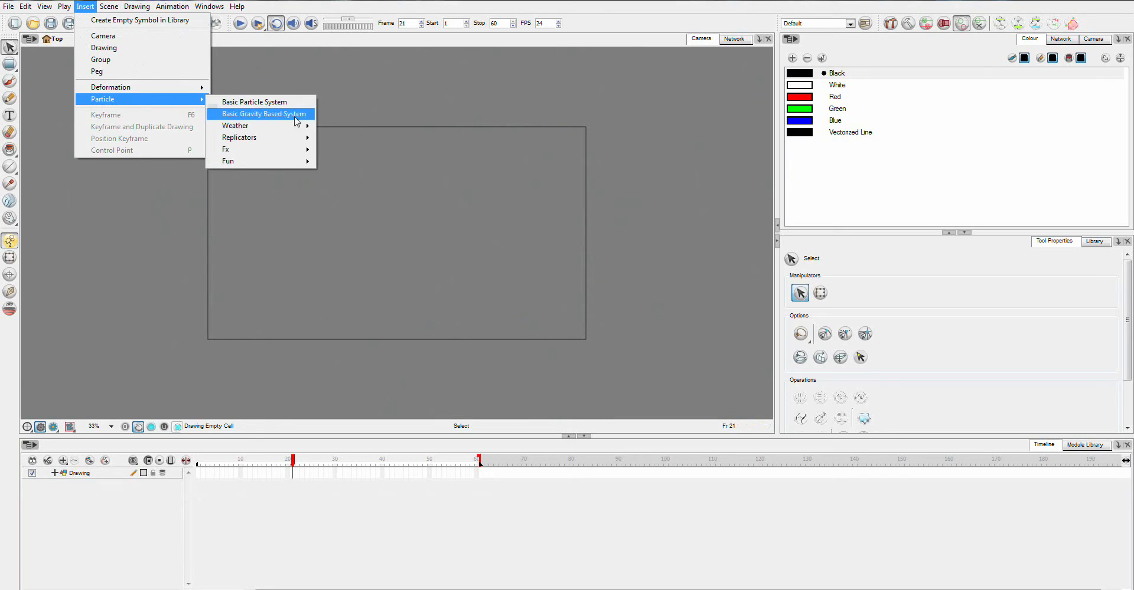
mouse_move(289, 127)
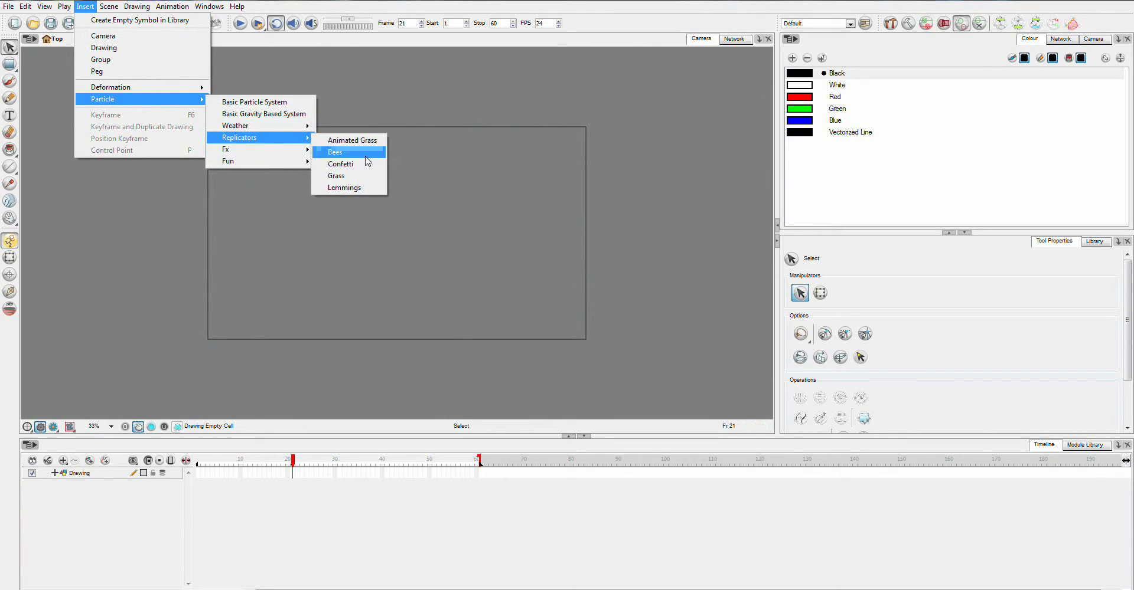
left_click(363, 166)
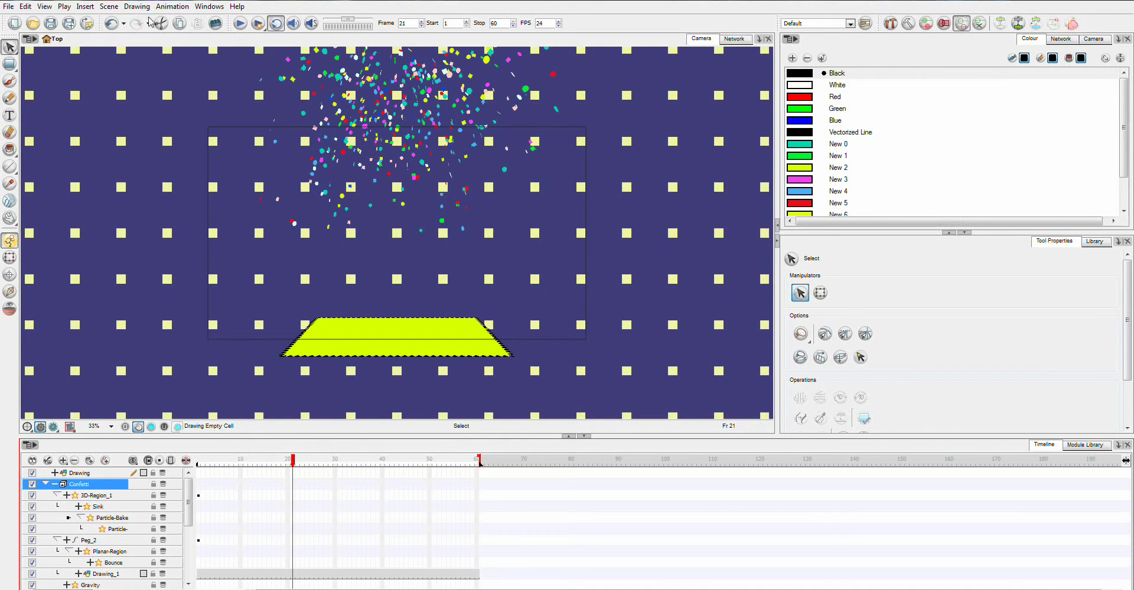
Play and scrub the confetti through frames 36 to 49, then undo the confetti insertion with Ctrl+Z
left_click(239, 25)
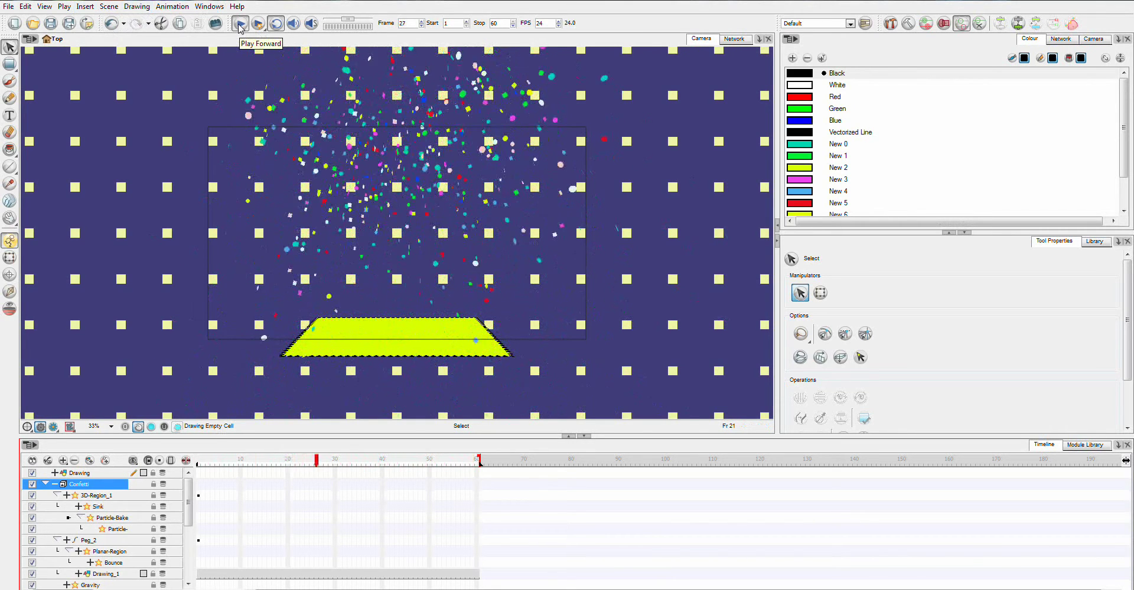
key("Return")
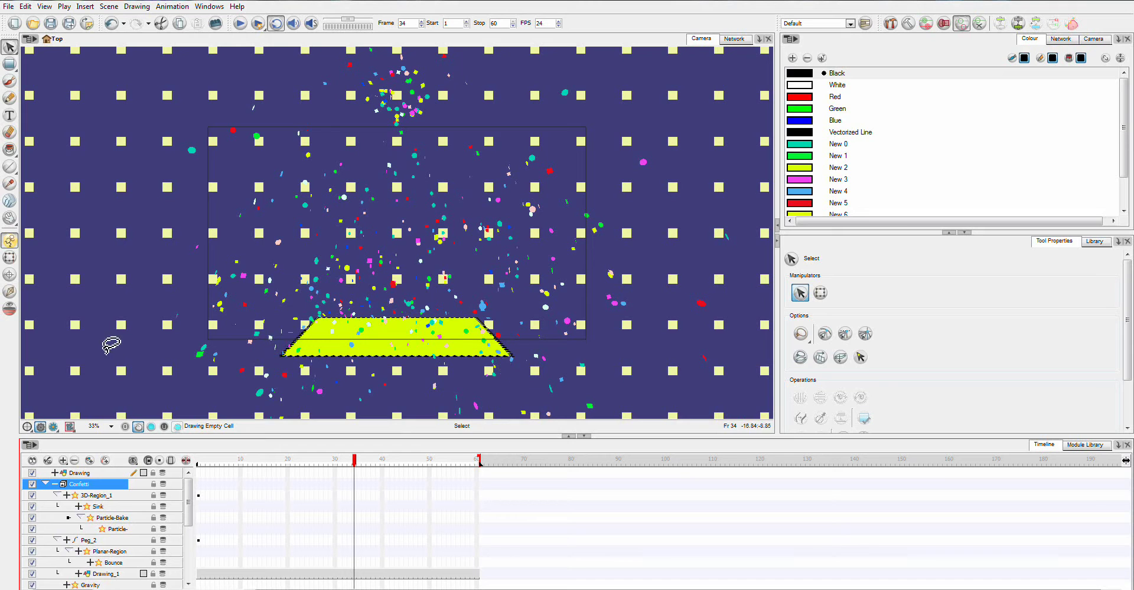
mouse_move(353, 463)
left_mouse_down()
mouse_move(279, 463)
mouse_move(358, 463)
left_mouse_up()
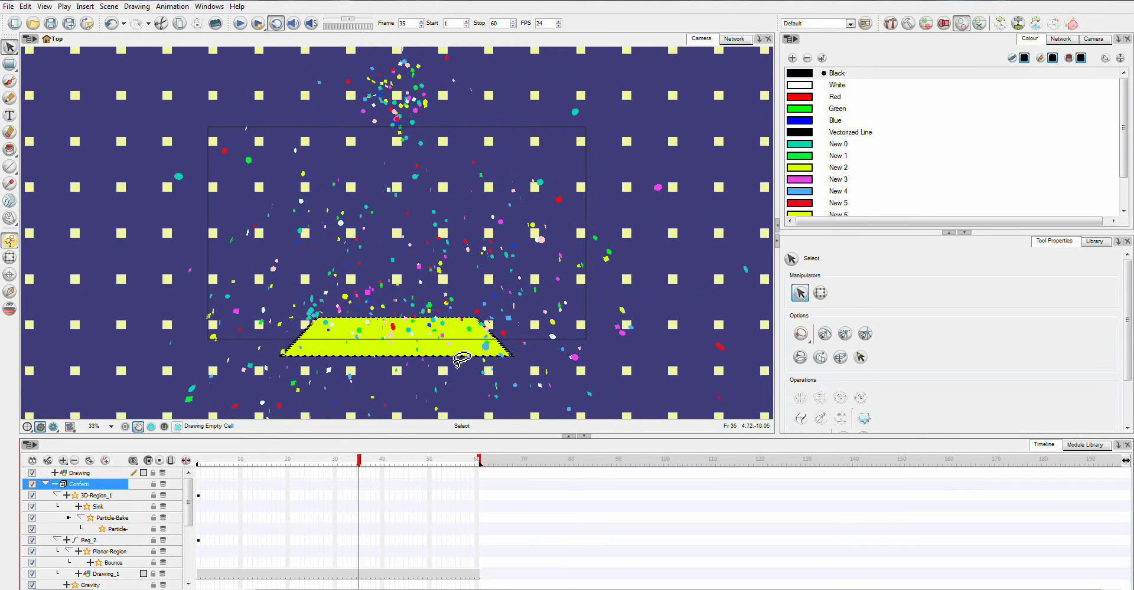
left_click(365, 461)
left_click_drag(367, 462, 442, 464)
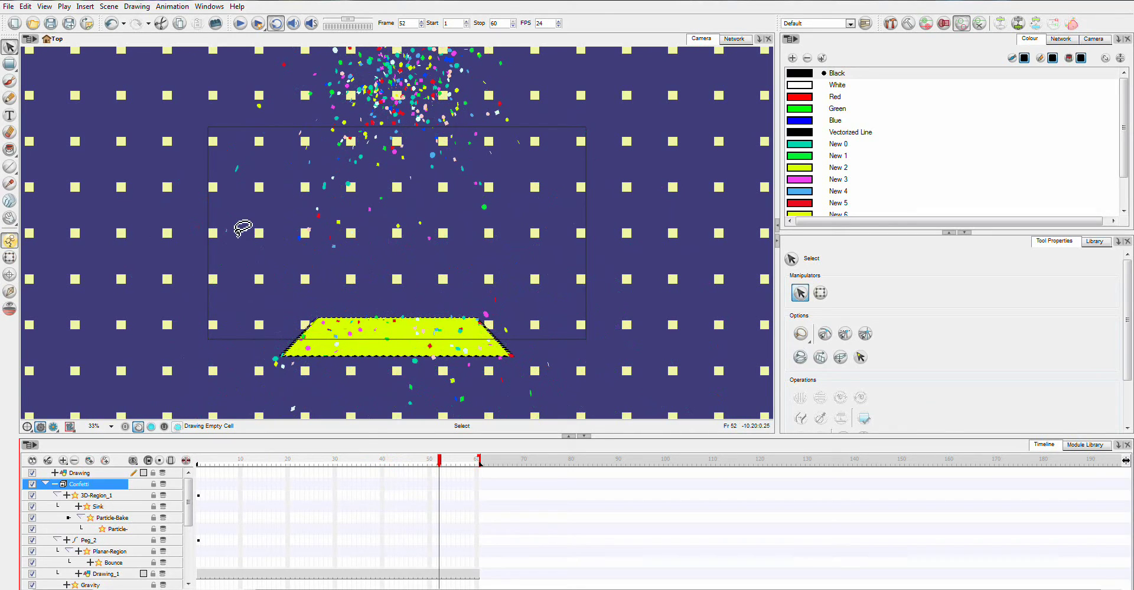
key("ctrl+z")
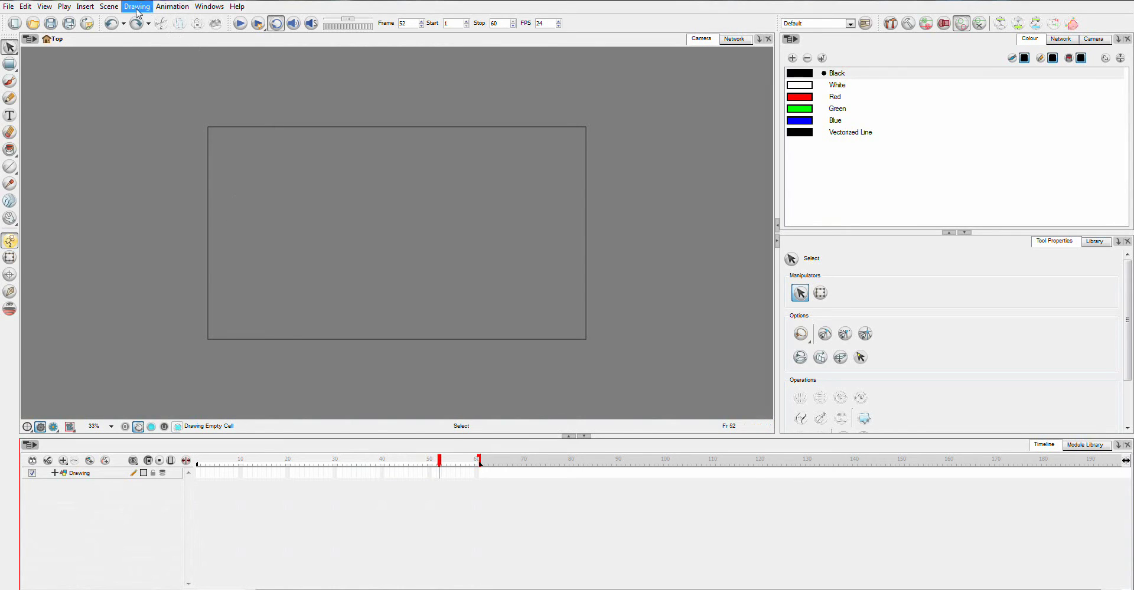
Insert the lemmings example from Insert > Particle > Fx, adding the LemmingsScene layer
left_click(85, 6)
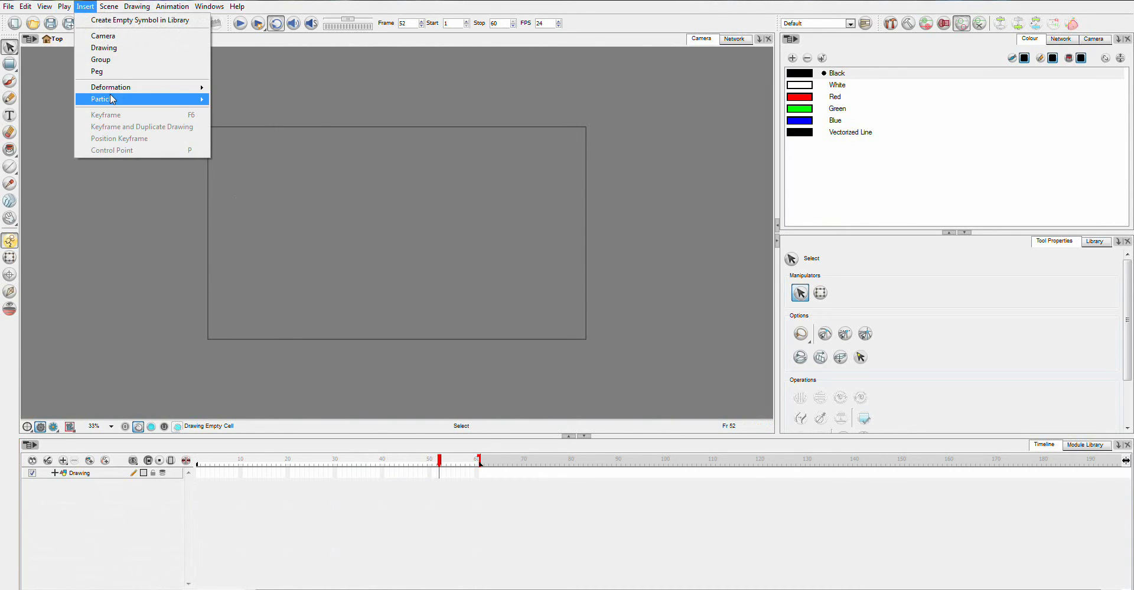
mouse_move(238, 139)
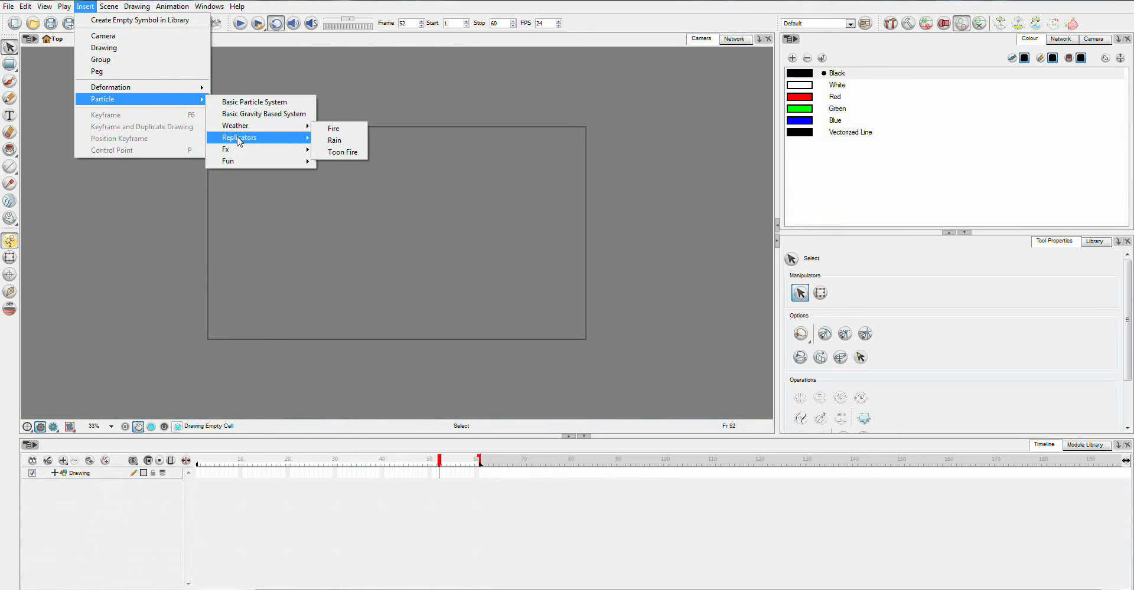
left_click(340, 175)
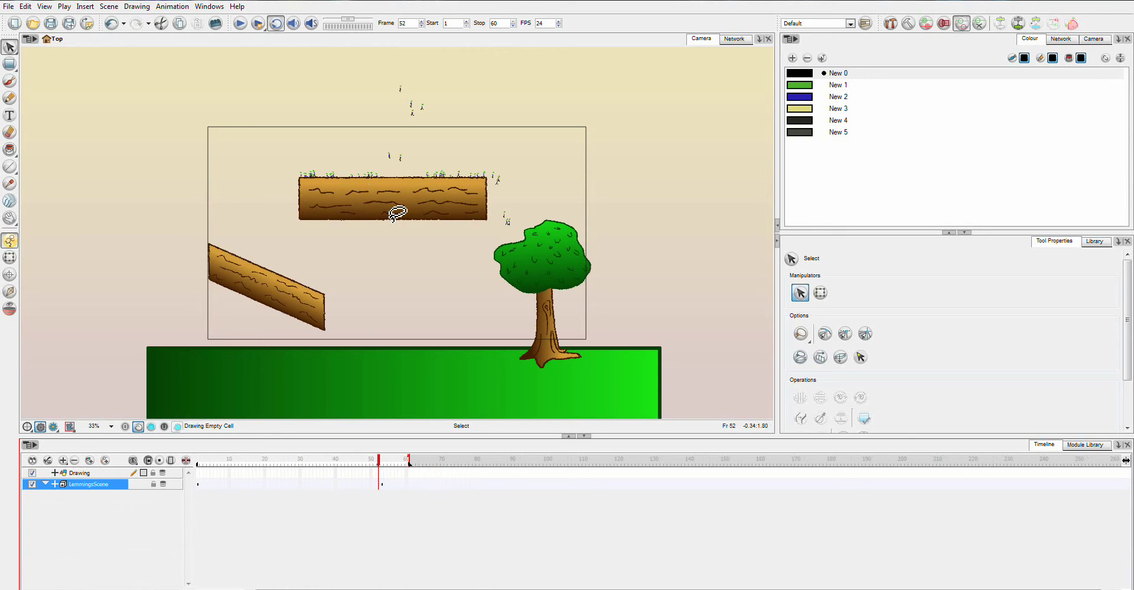
Zoom the Camera view in and play the lemmings animation from frame 1
scroll(425, 176, "up", 2)
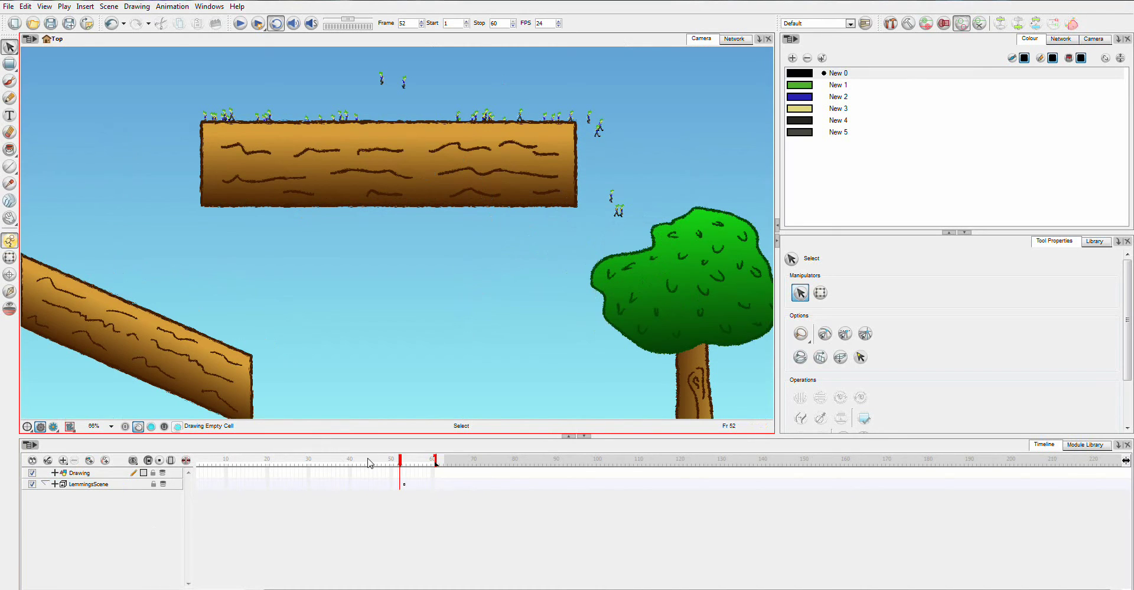
left_click(180, 472)
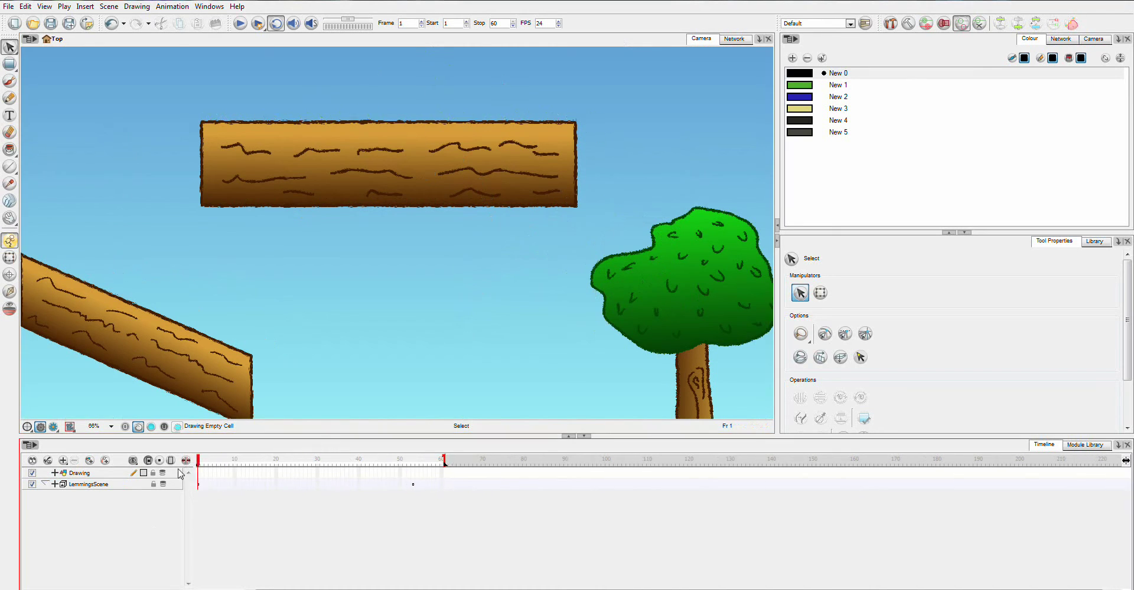
left_click(240, 25)
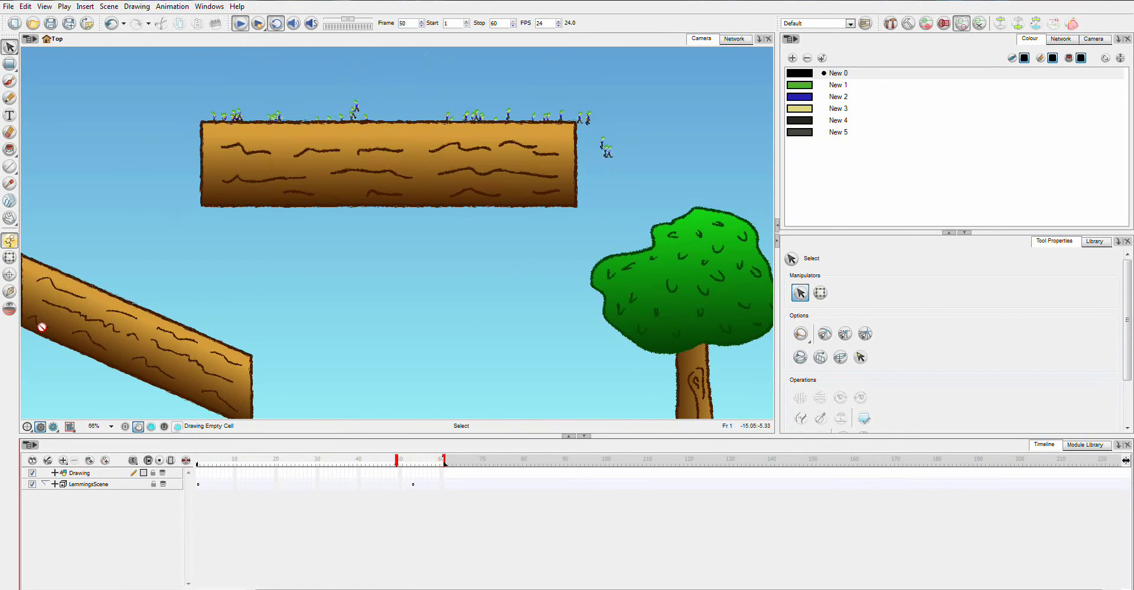
key("Return")
Extend playback to frame 185, watch the lemmings land on the grass, then reopen the Module Library
left_click_drag(441, 460, 961, 463)
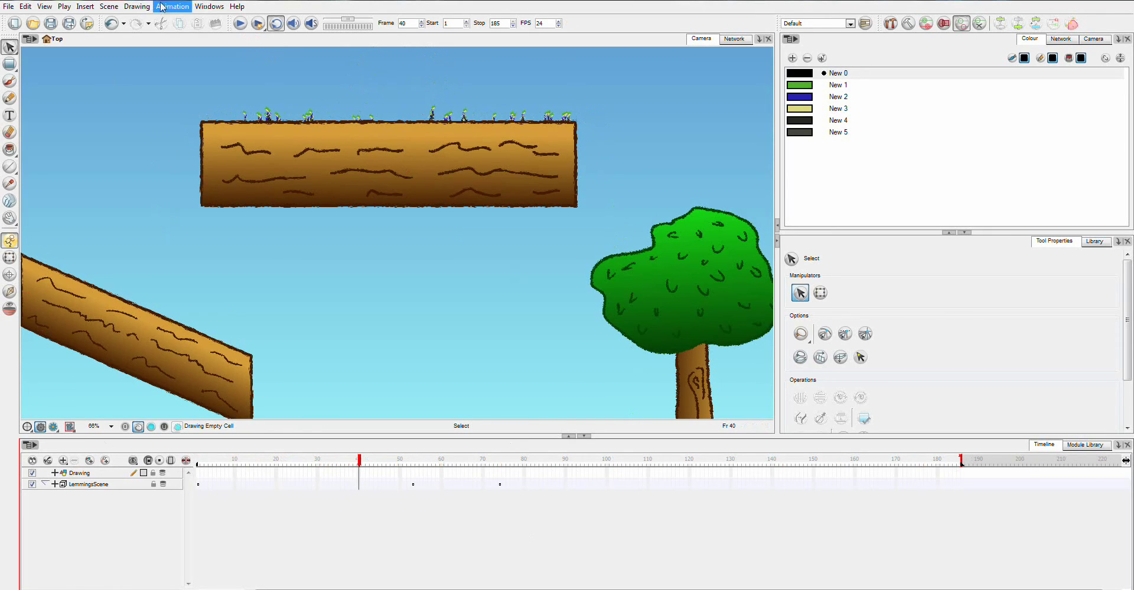
left_click(239, 25)
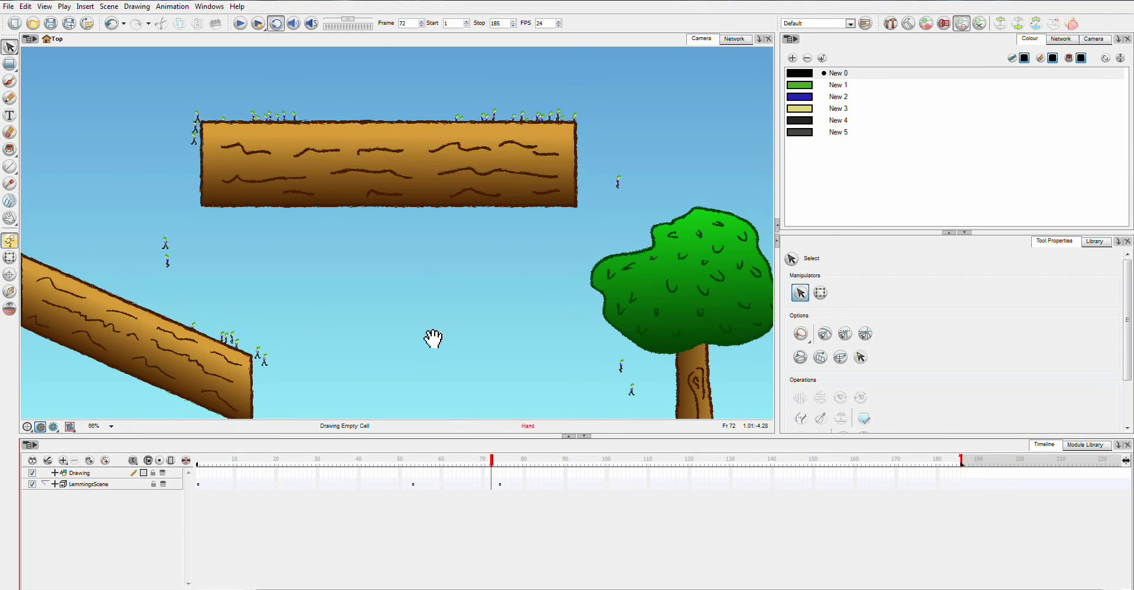
left_click_drag(430, 342, 431, 217)
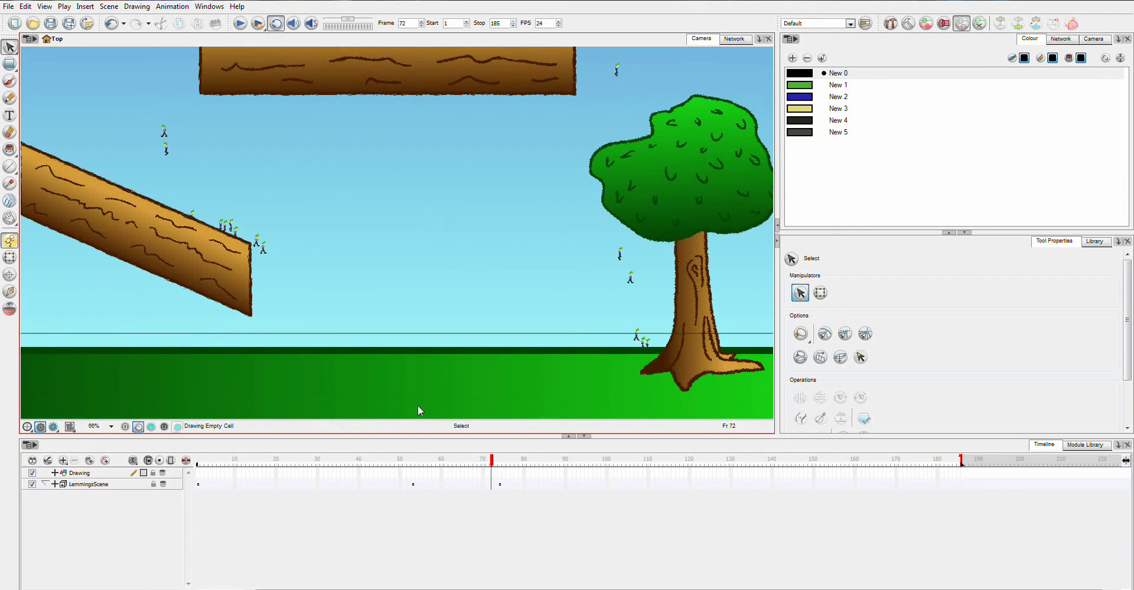
left_click(240, 23)
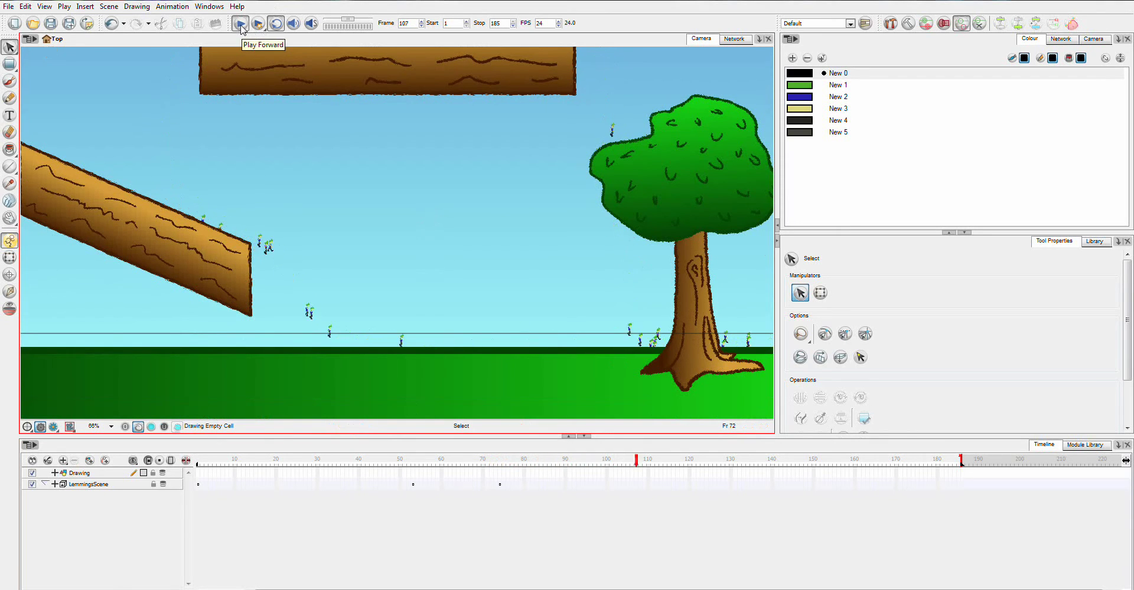
left_click(241, 23)
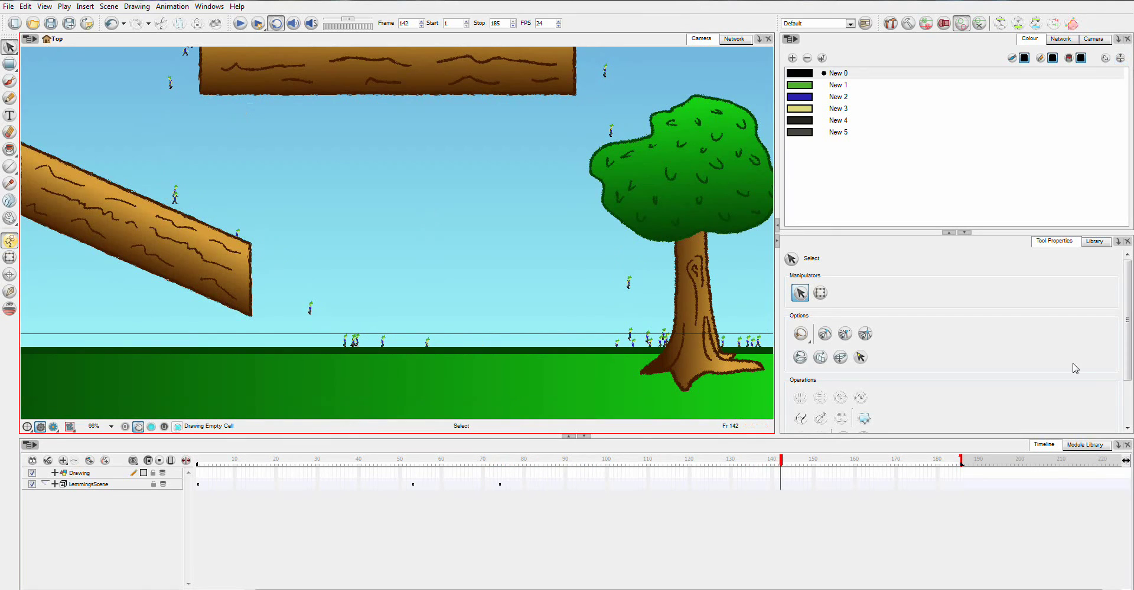
left_click(1084, 446)
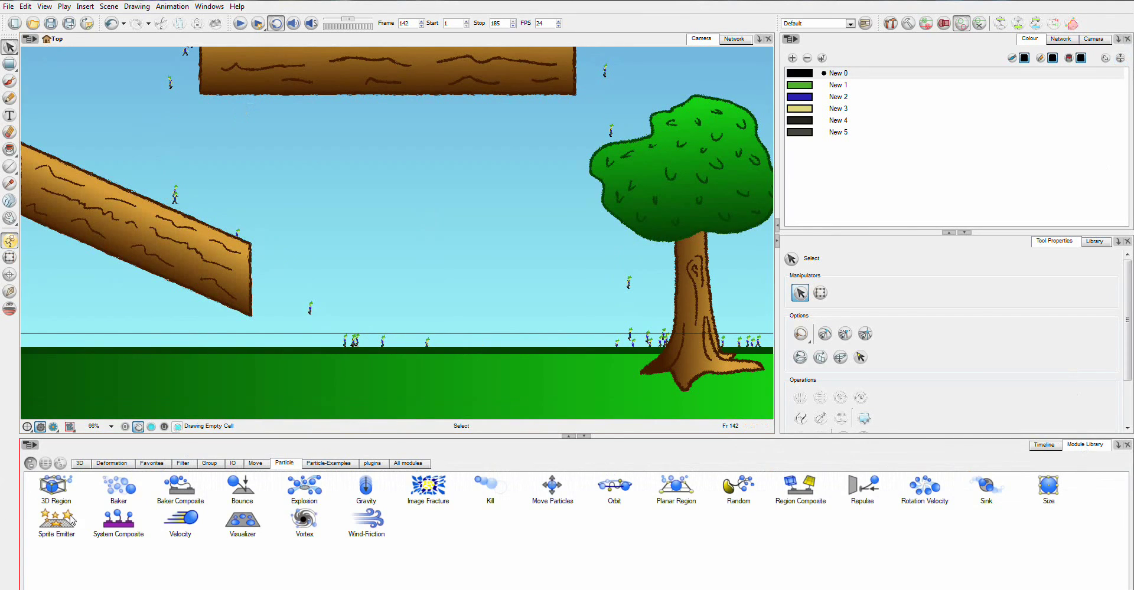